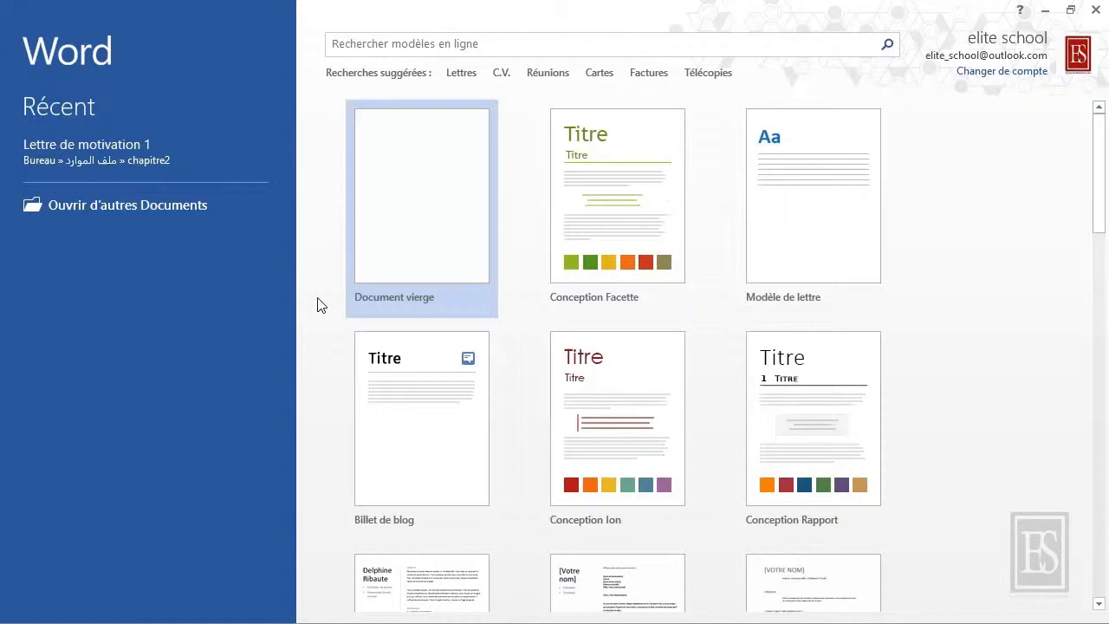
- Create a blank document and generate three Lorem ipsum paragraphs with =lorem(3,2)
left_click(411, 208)
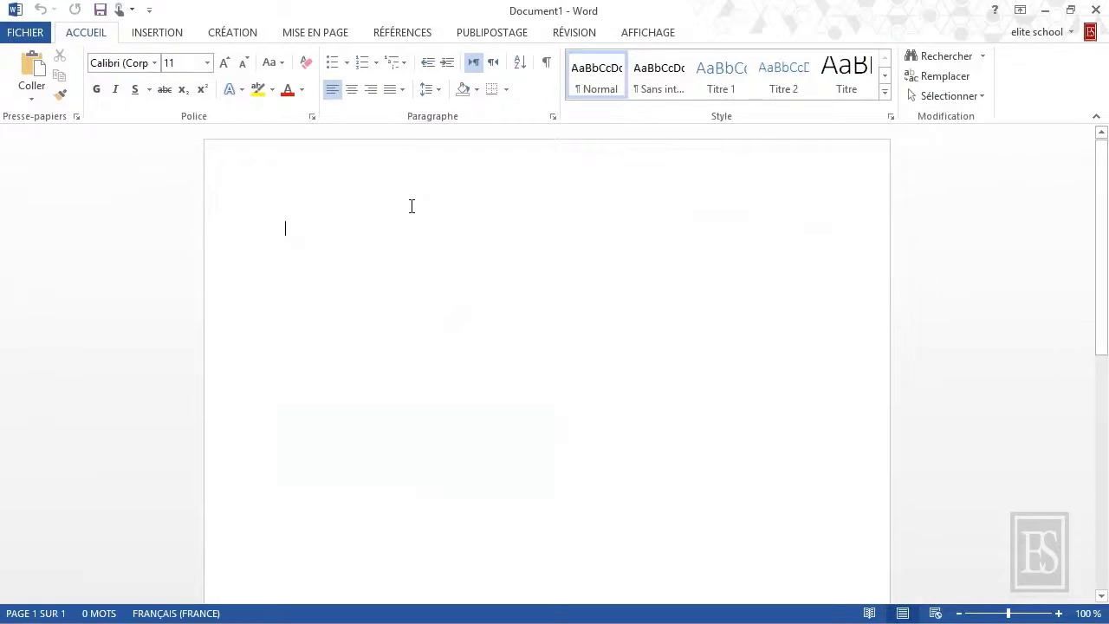
type("=lorem(")
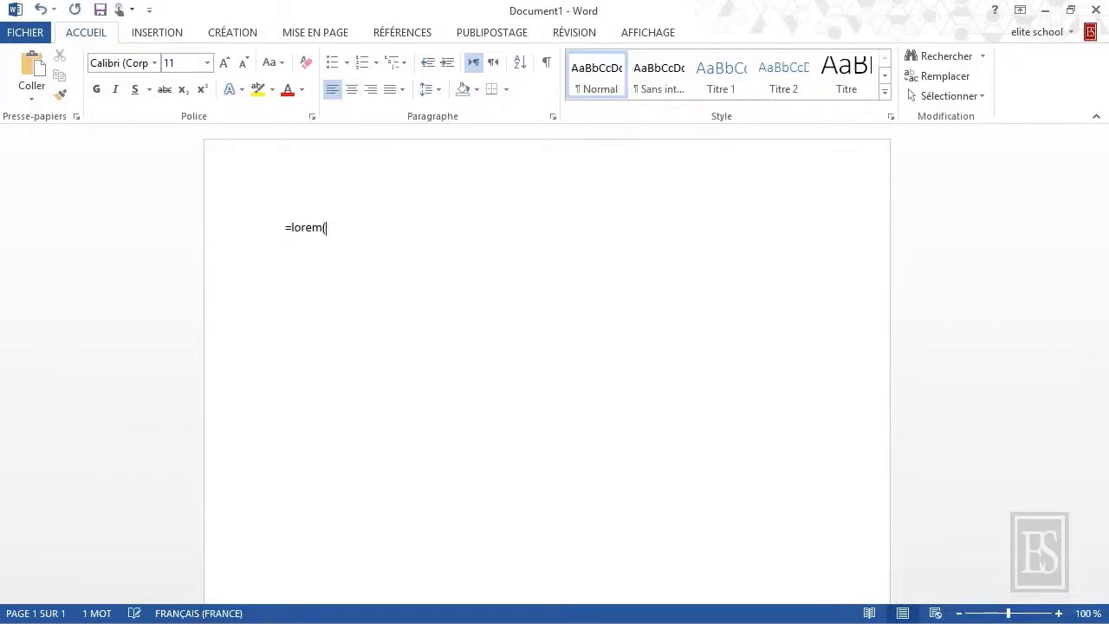
type("3,2)")
key("Return")
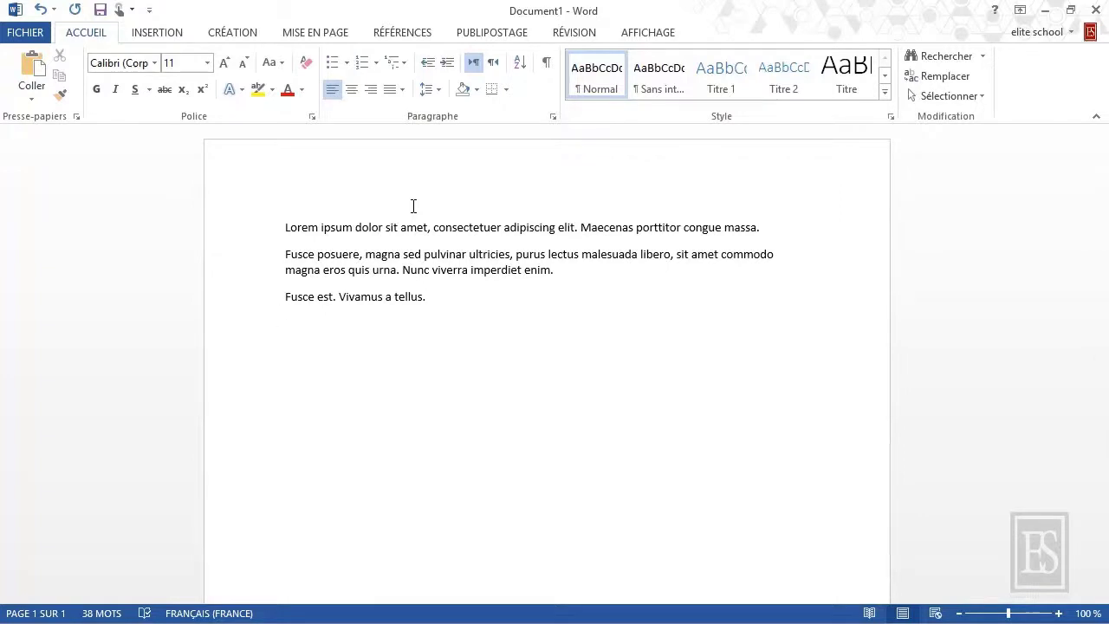
- Open the FICHIER backstage page, then go back to the Lorem ipsum document
left_click(26, 32)
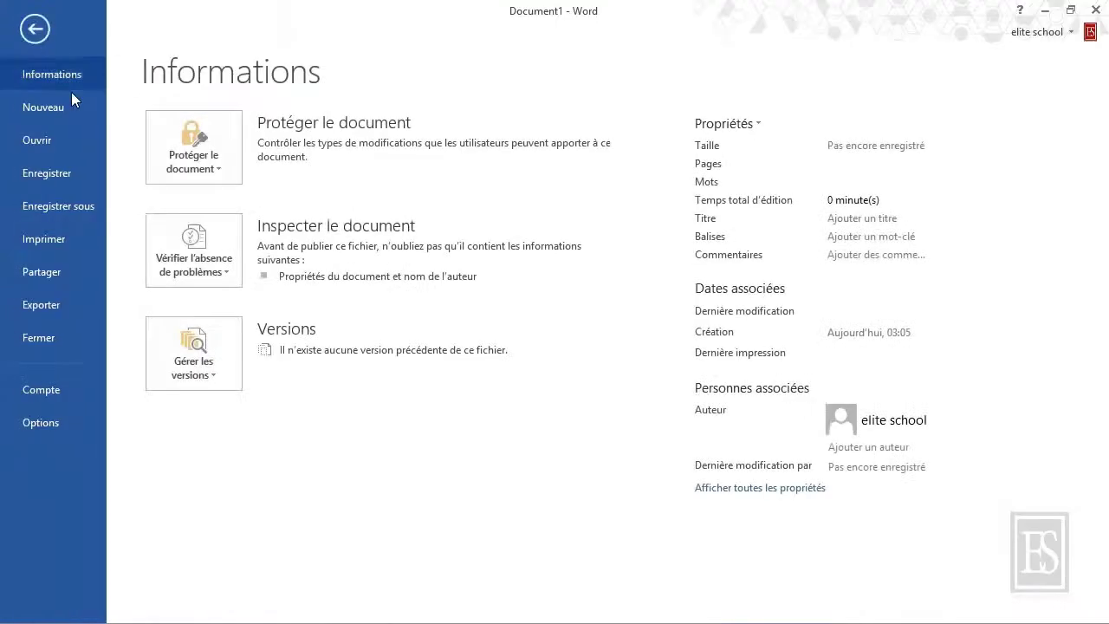
left_click(39, 32)
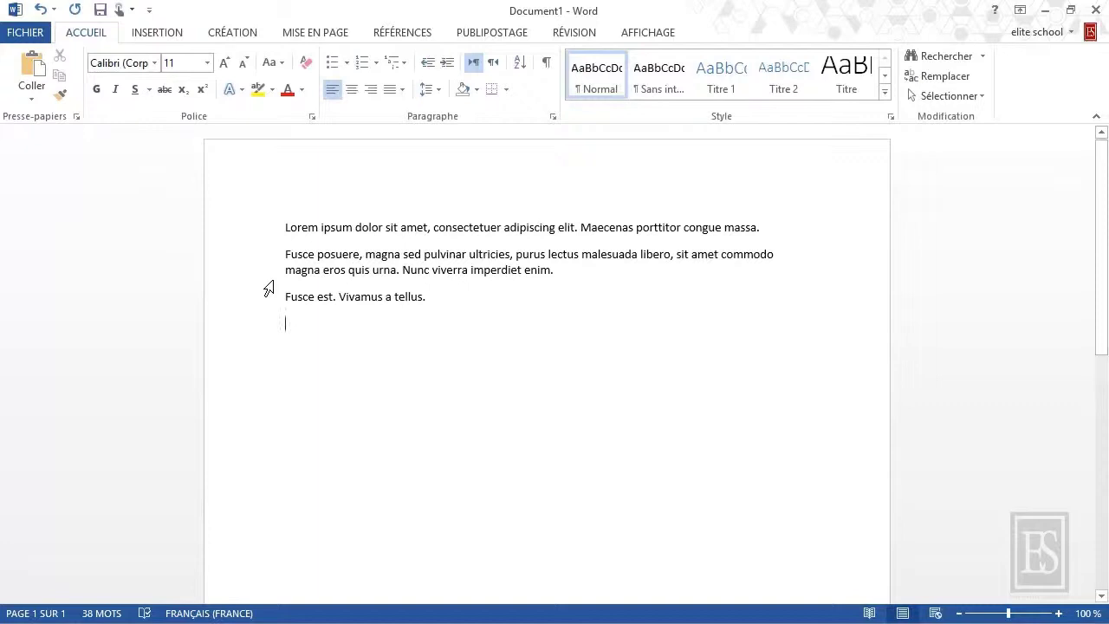
key("ctrl+s")
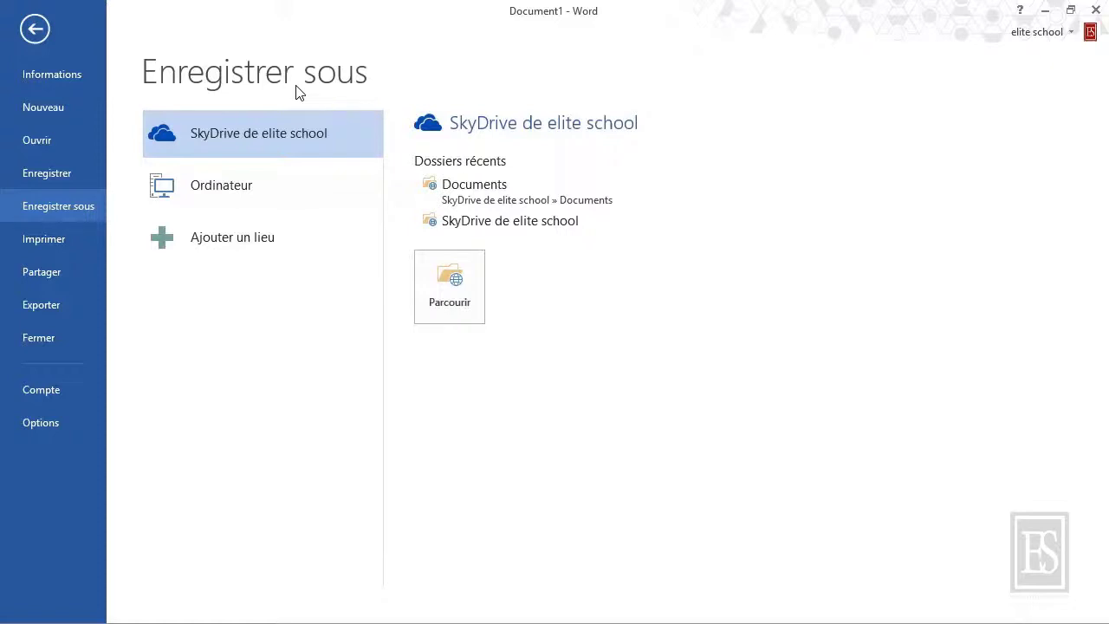
left_click(35, 26)
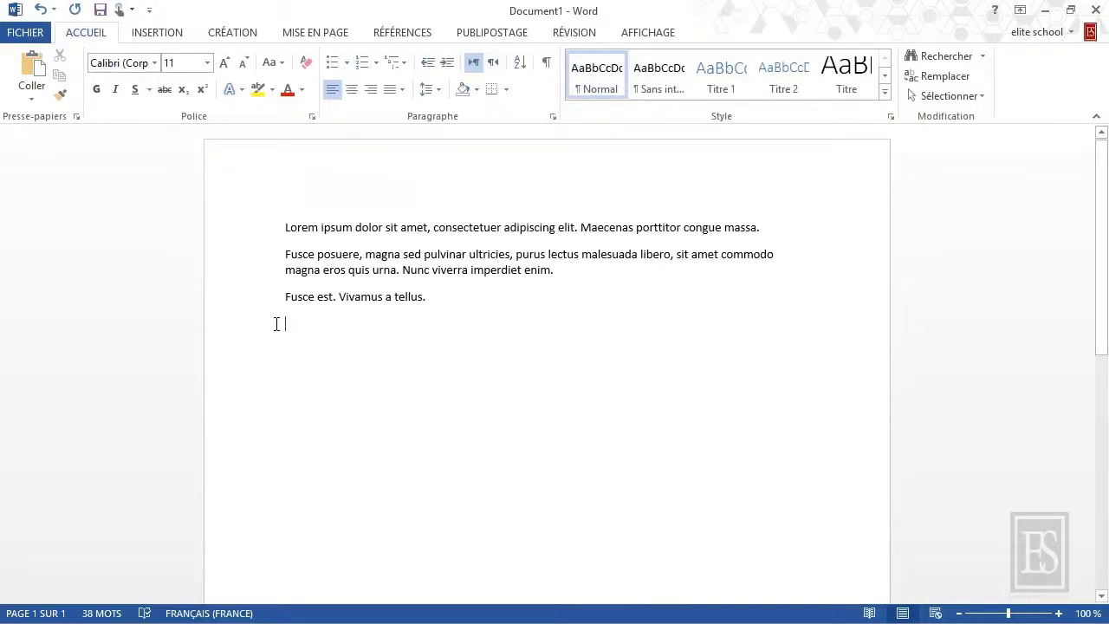
key("ctrl+o")
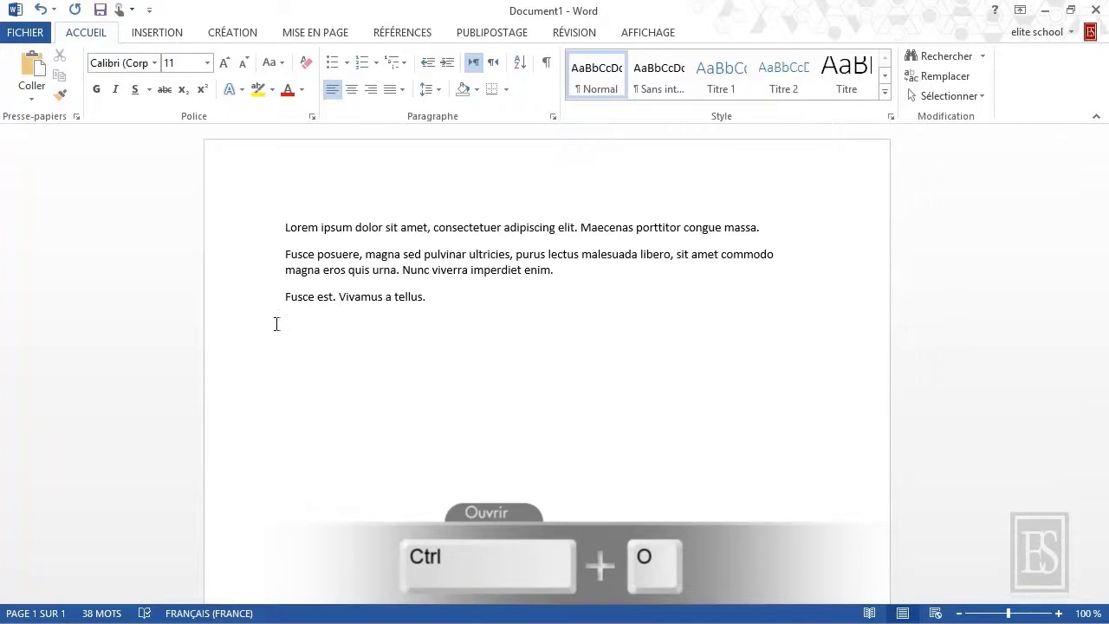
key("ctrl+o")
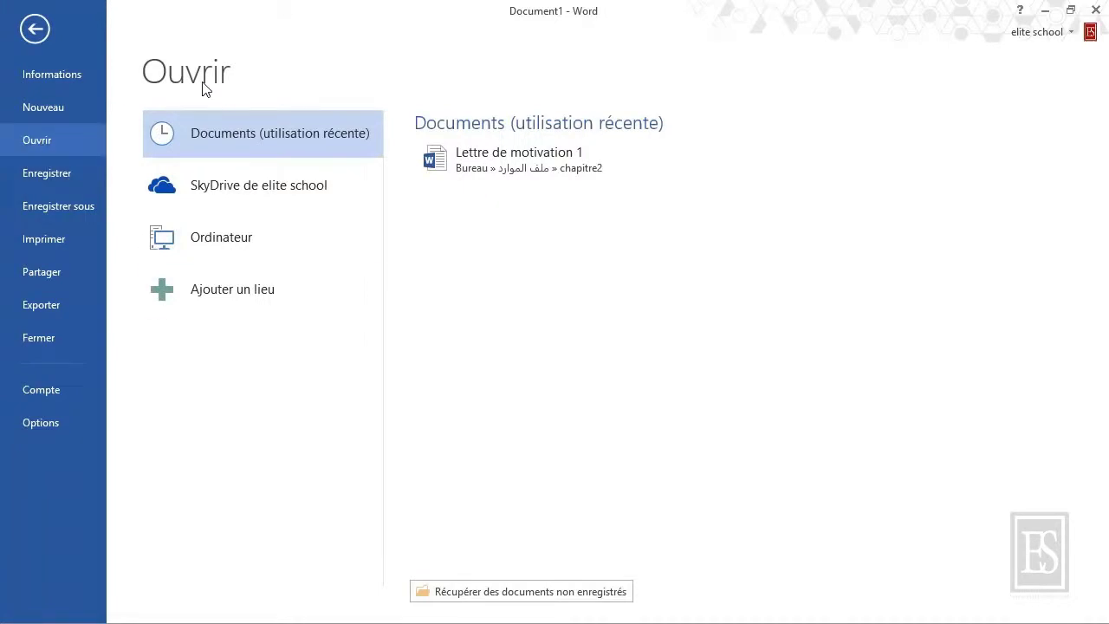
left_click(33, 31)
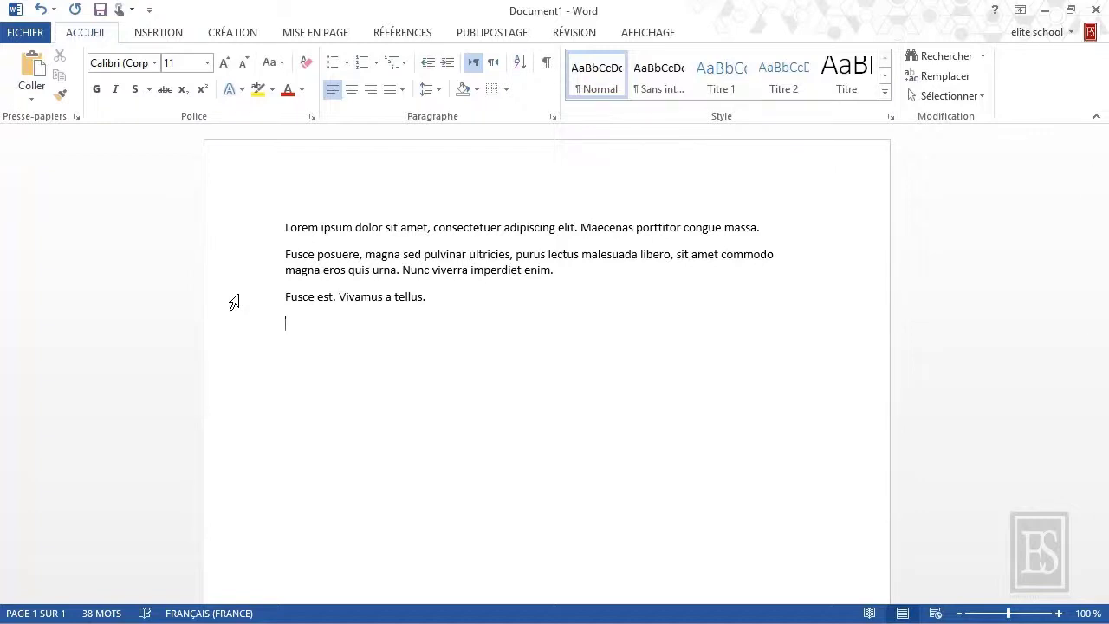
key("ctrl+p")
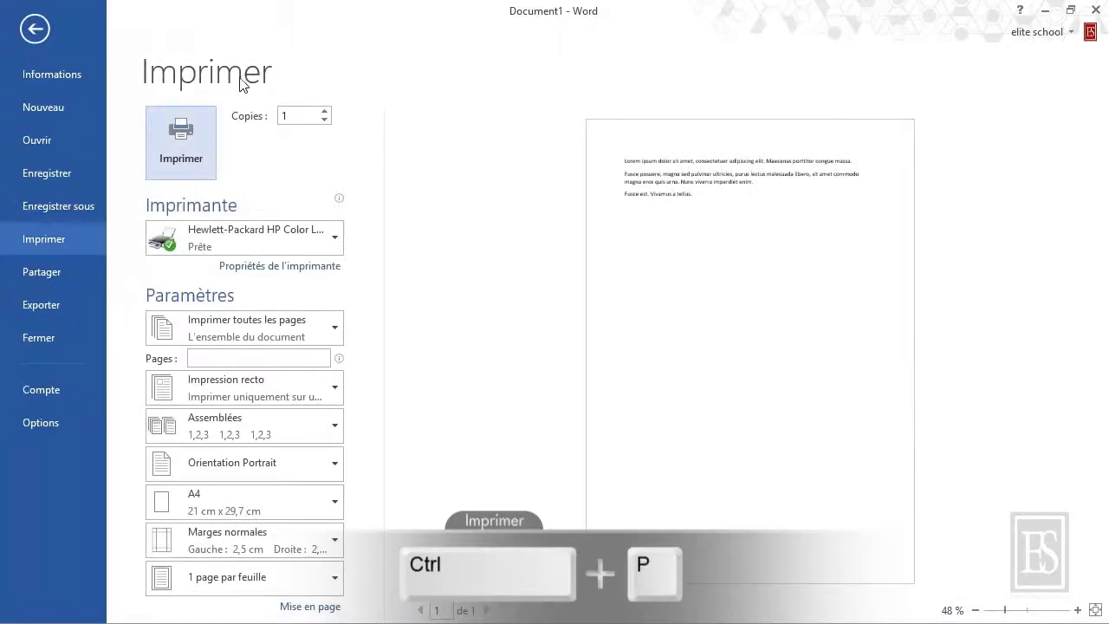
left_click(36, 30)
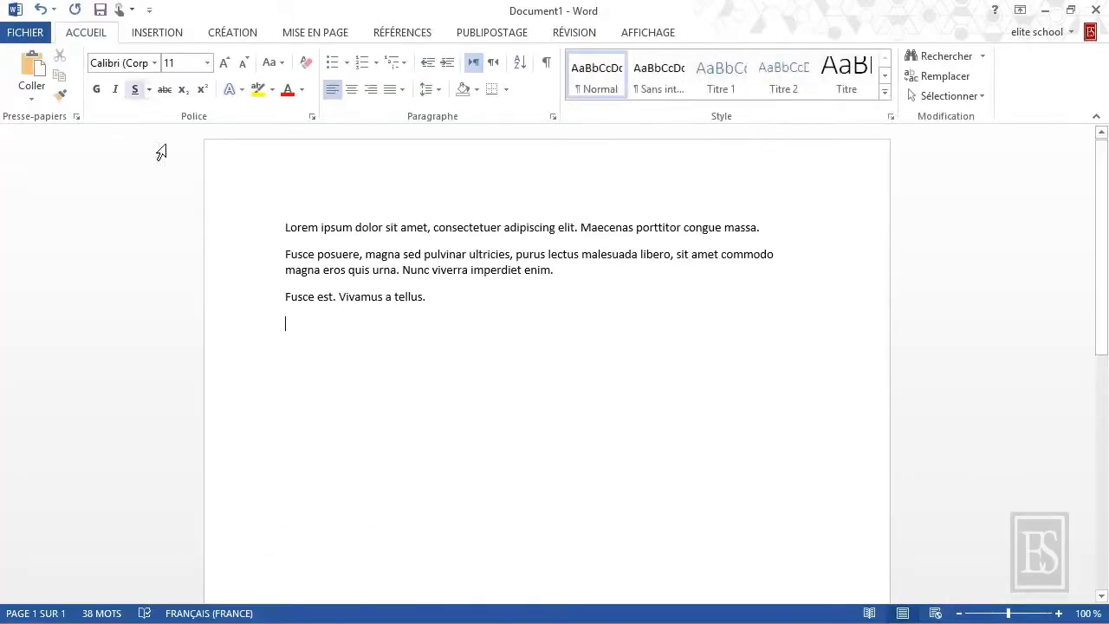
left_click(244, 253)
- Select all the text, deselect it, then select just the first line ending 'congue massa.'
left_click(348, 344)
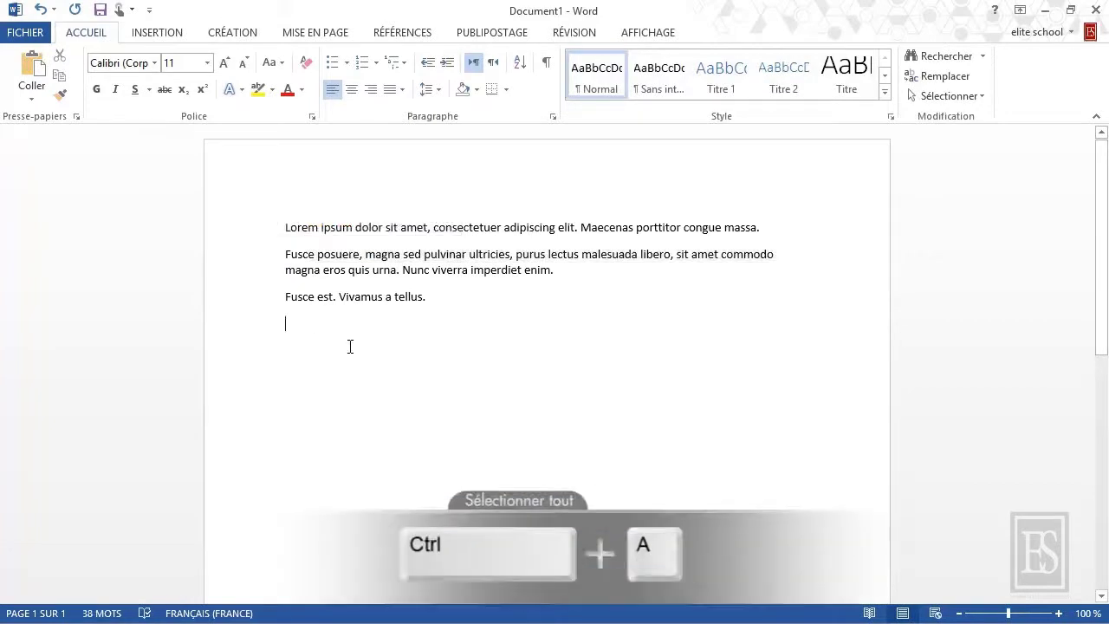
key("ctrl+a")
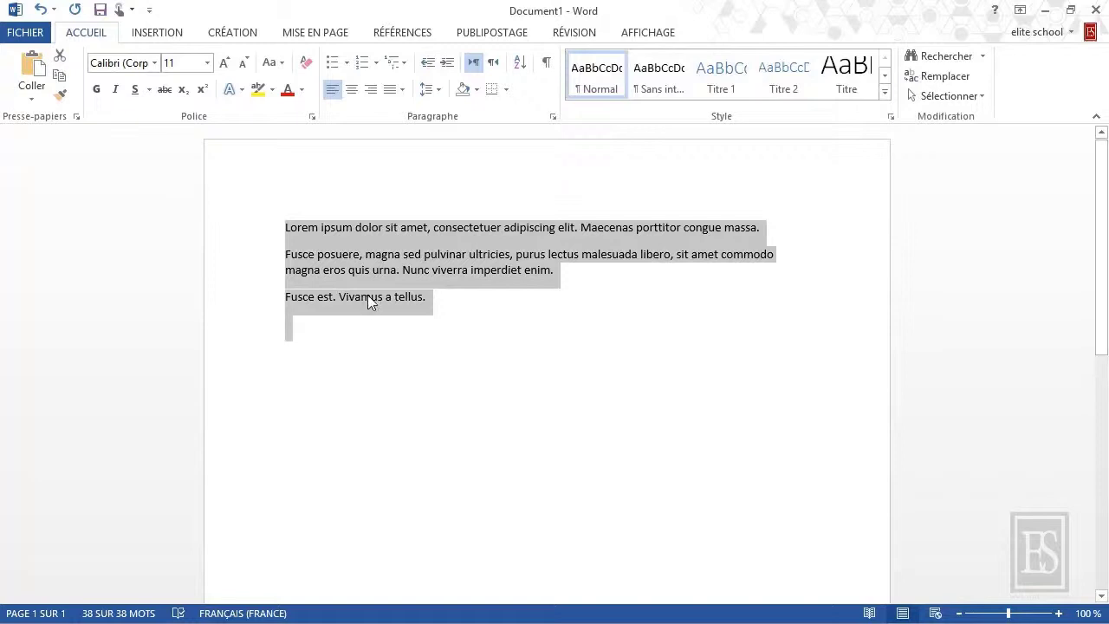
left_click(367, 297)
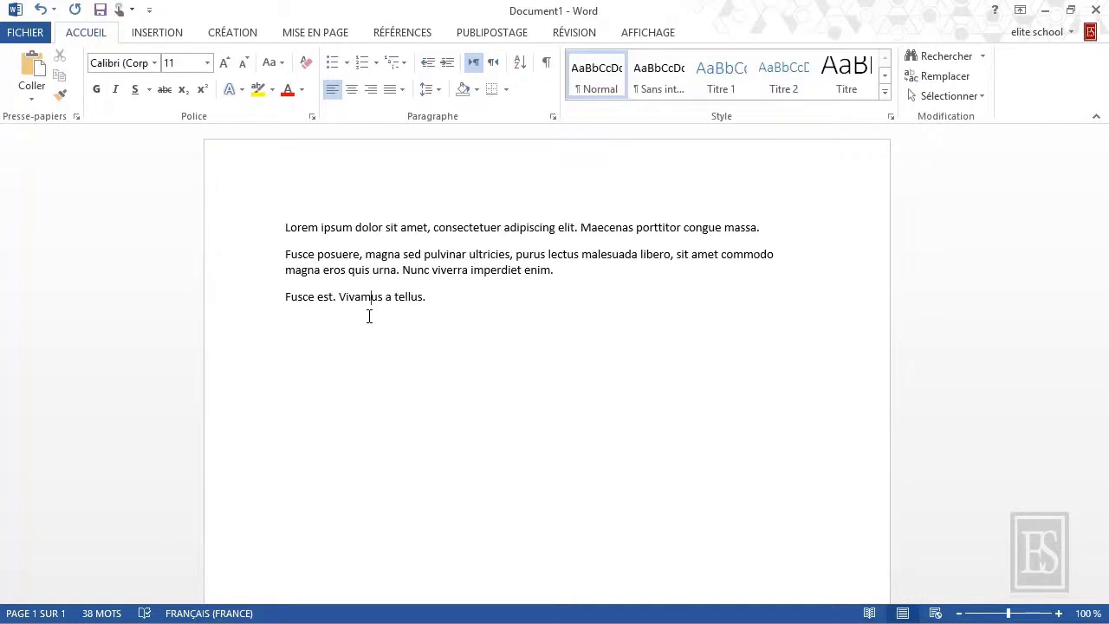
left_click(260, 235)
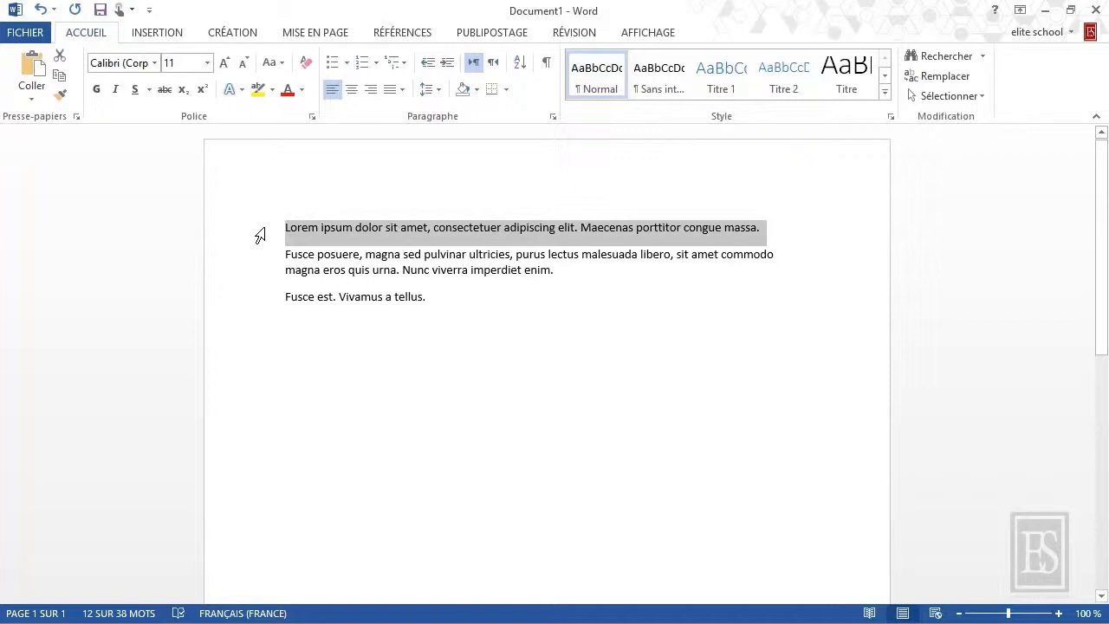
- Paste the copied line below 'Fusce est. Vivamus a tellus.' and move the 'magna eros' line to the end
left_click(298, 319)
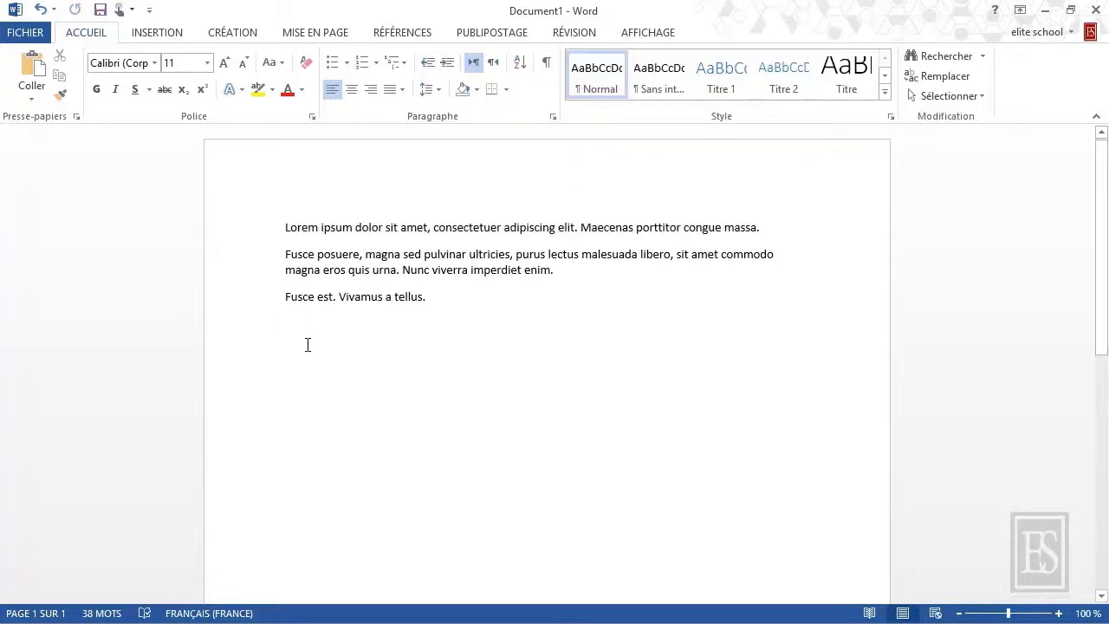
type("Lorem ipsum dolor sit amet, consectetuer adipiscing elit. Maecenas porttitor congue massa.")
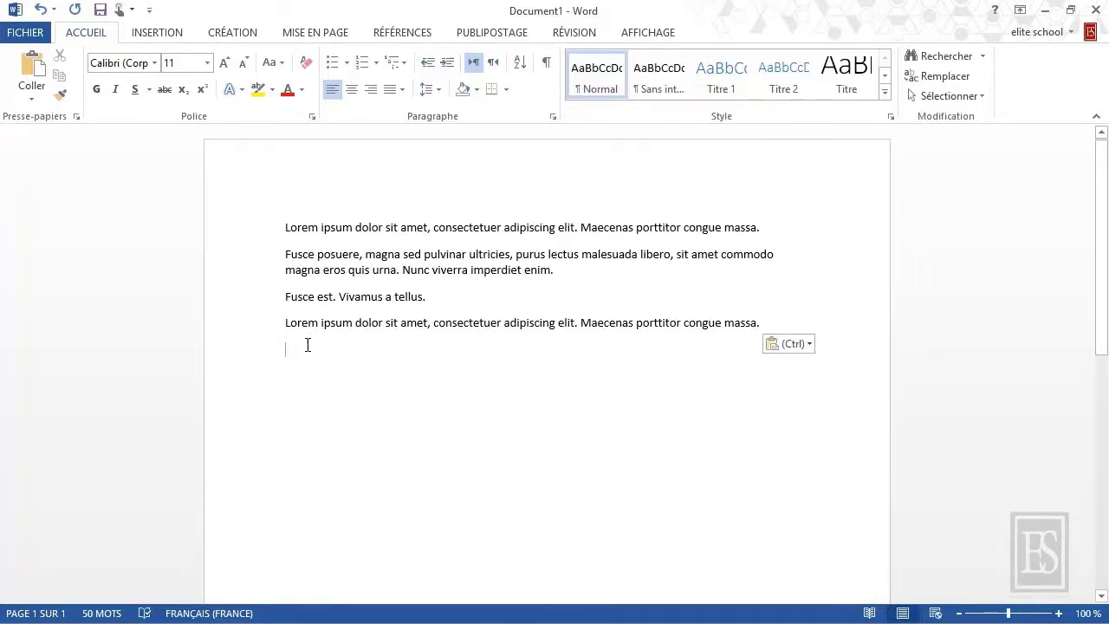
left_click(255, 279)
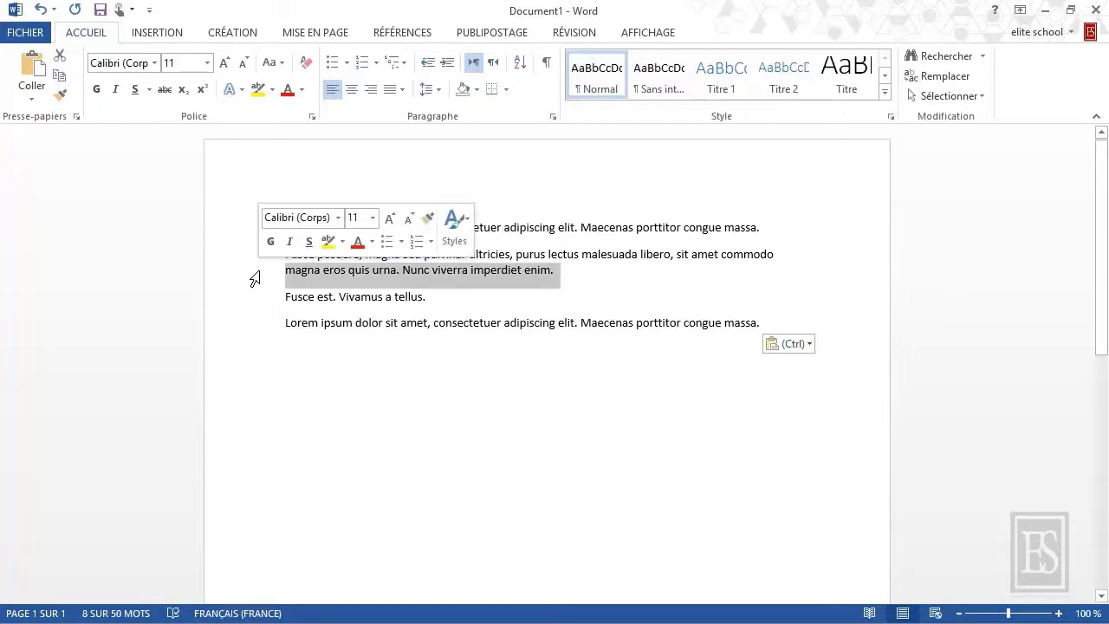
key("ctrl+x")
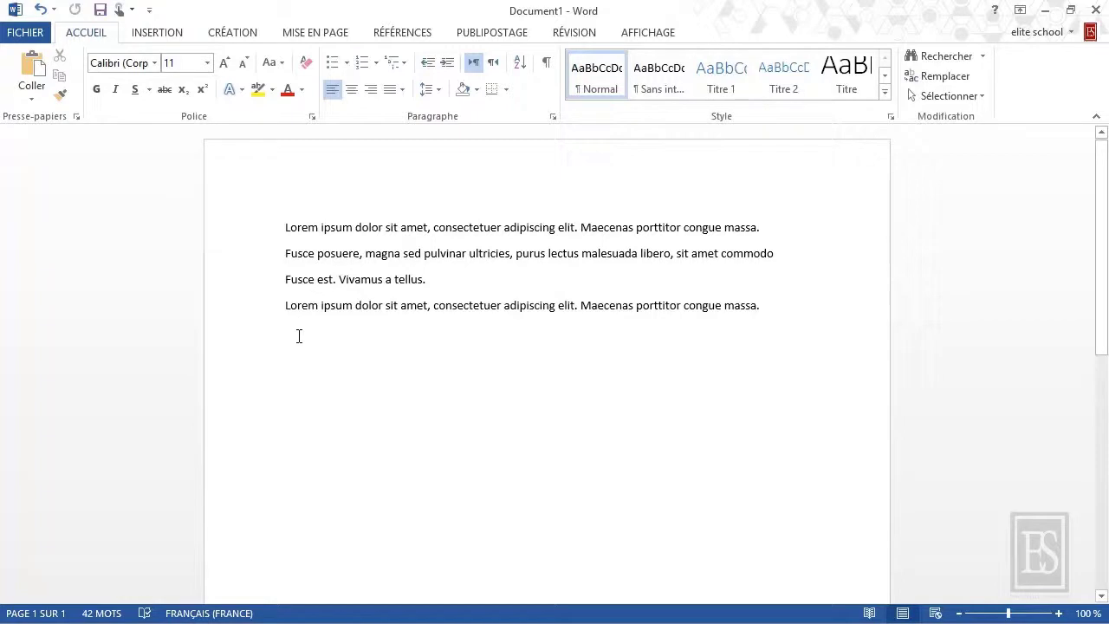
key("ctrl+v")
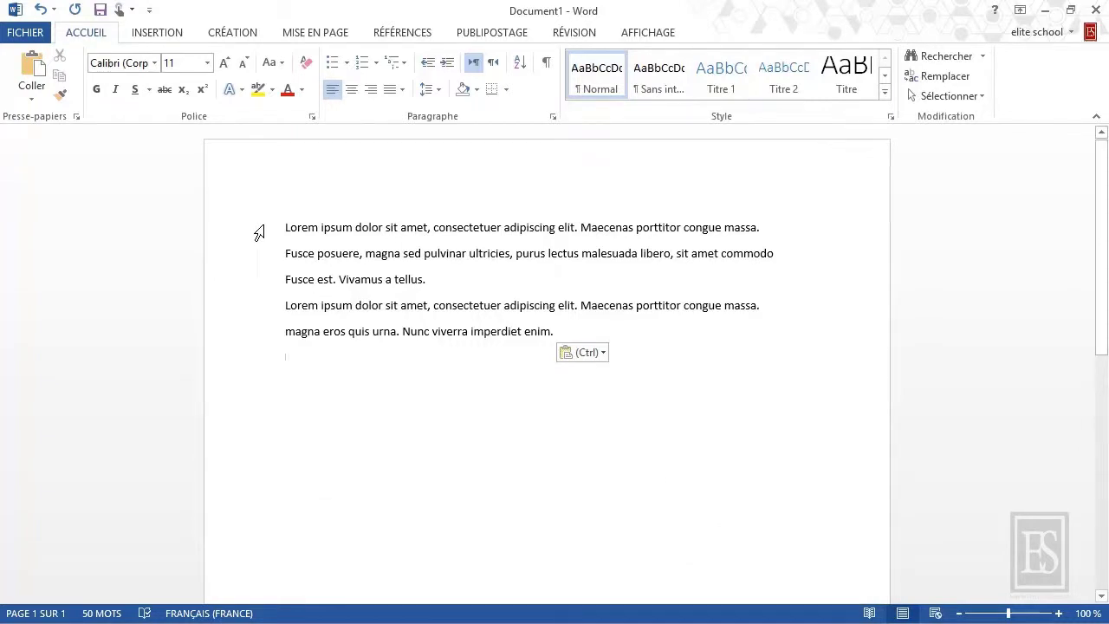
- Multi-select the first Lorem ipsum line, the 'Fusce est.' line and the pasted Lorem ipsum line with Ctrl
left_click(259, 233)
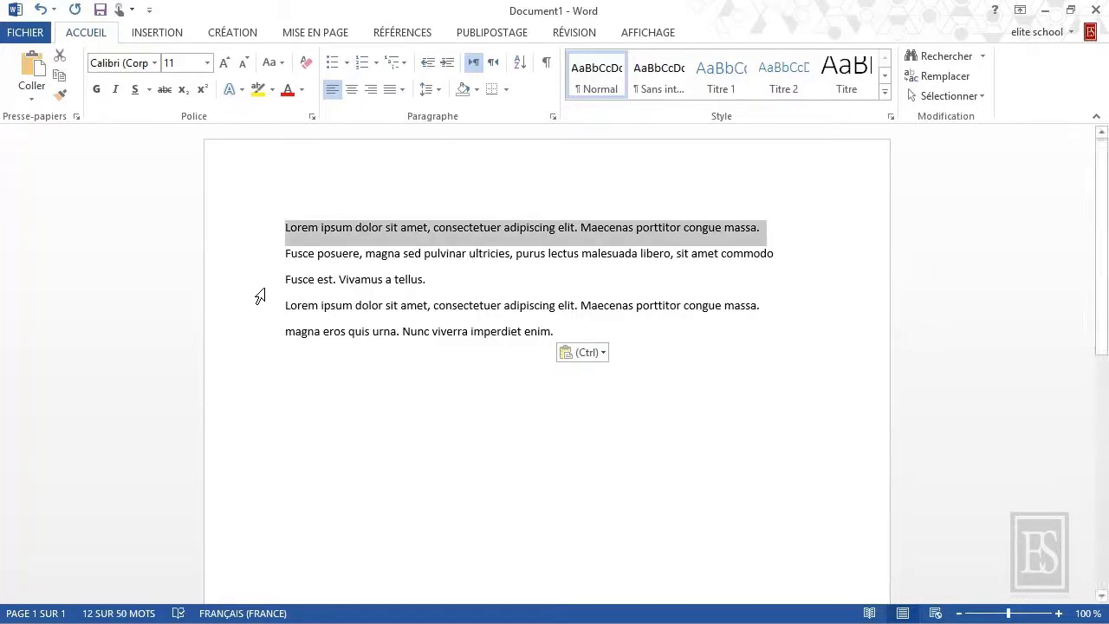
left_click(266, 344, "shift")
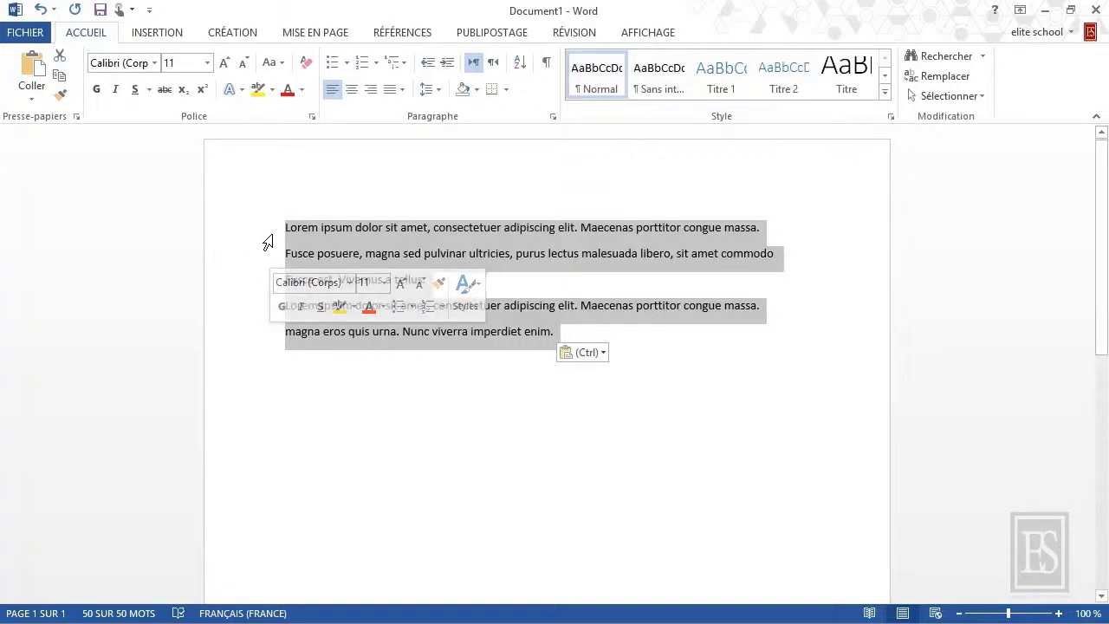
left_click(317, 228)
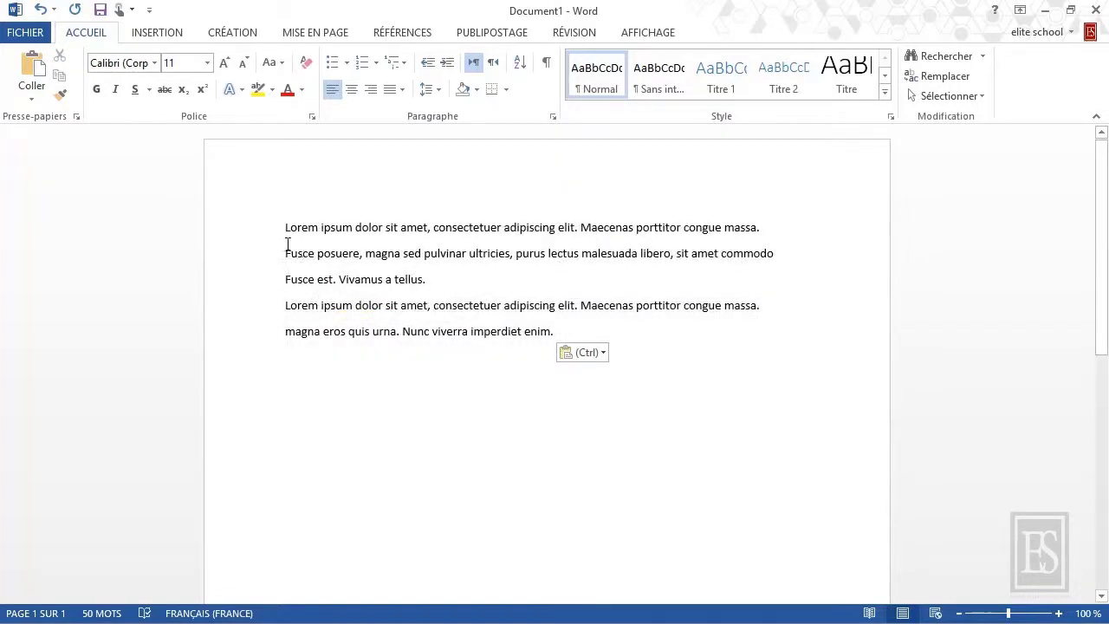
key("ctrl")
left_click(260, 235)
left_click(261, 286, "ctrl")
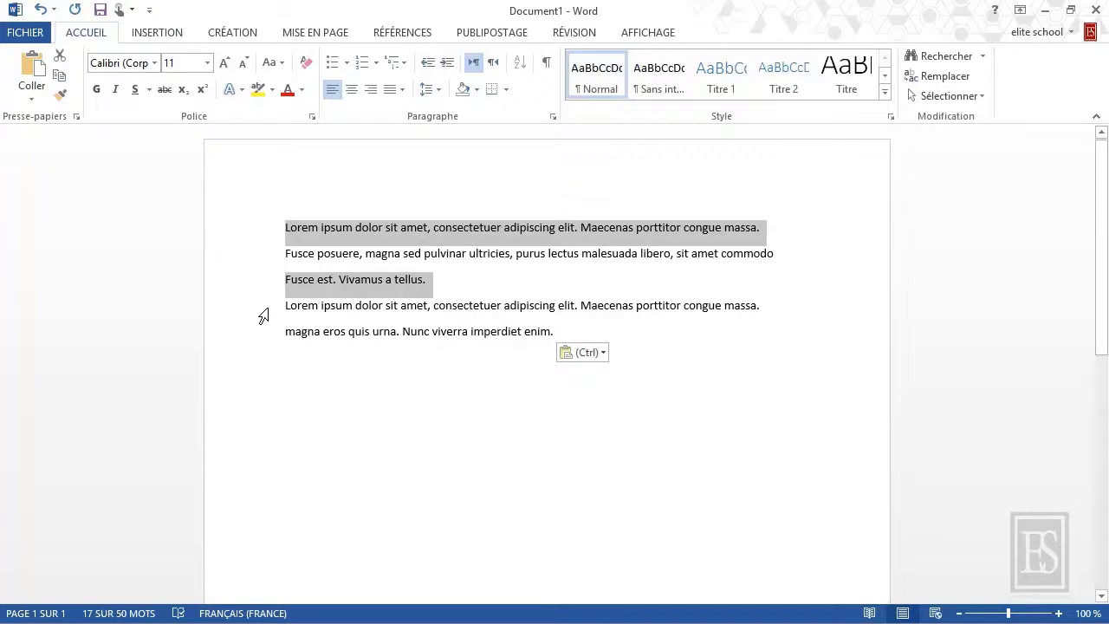
left_click(264, 312, "ctrl")
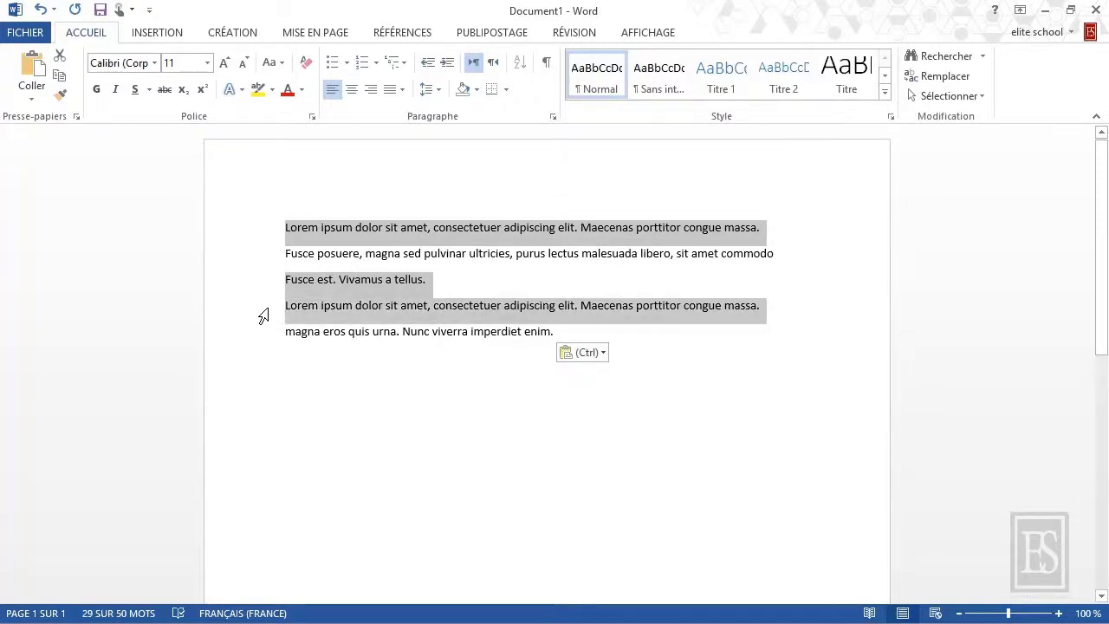
- Delete the word 'Fusce' from the third line, undo the deletion, then redo it
key("ctrl+z")
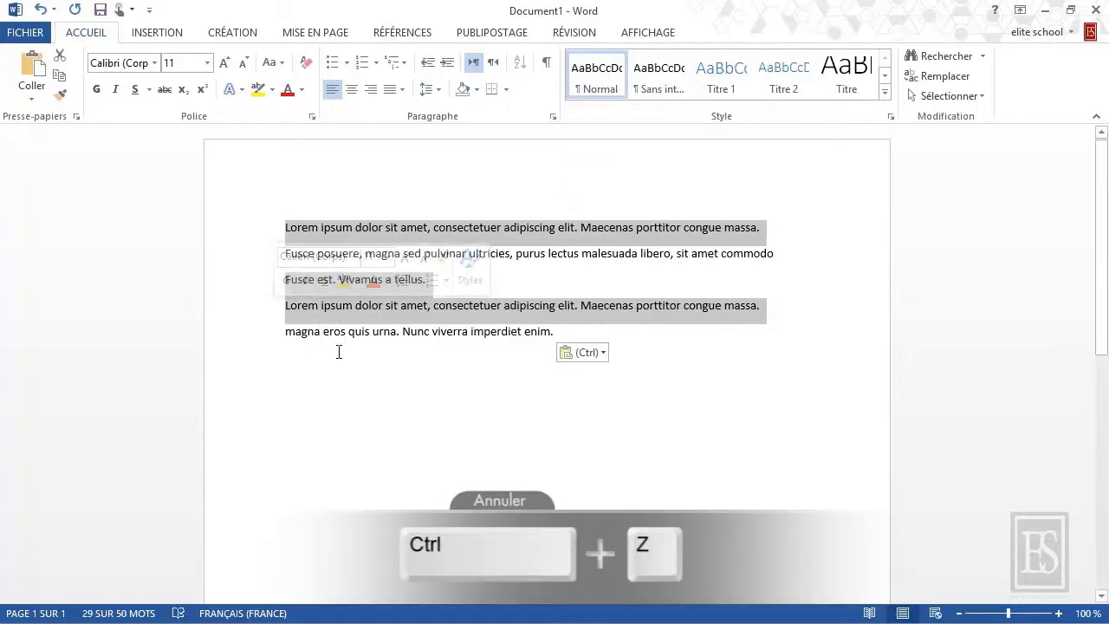
left_click(330, 359)
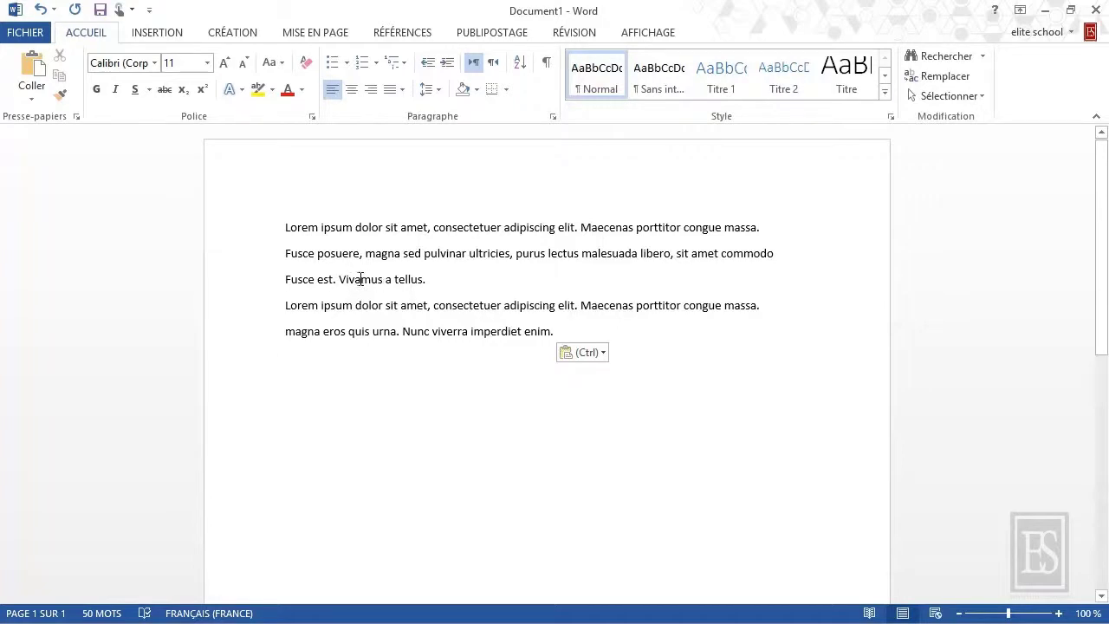
double_click(295, 279)
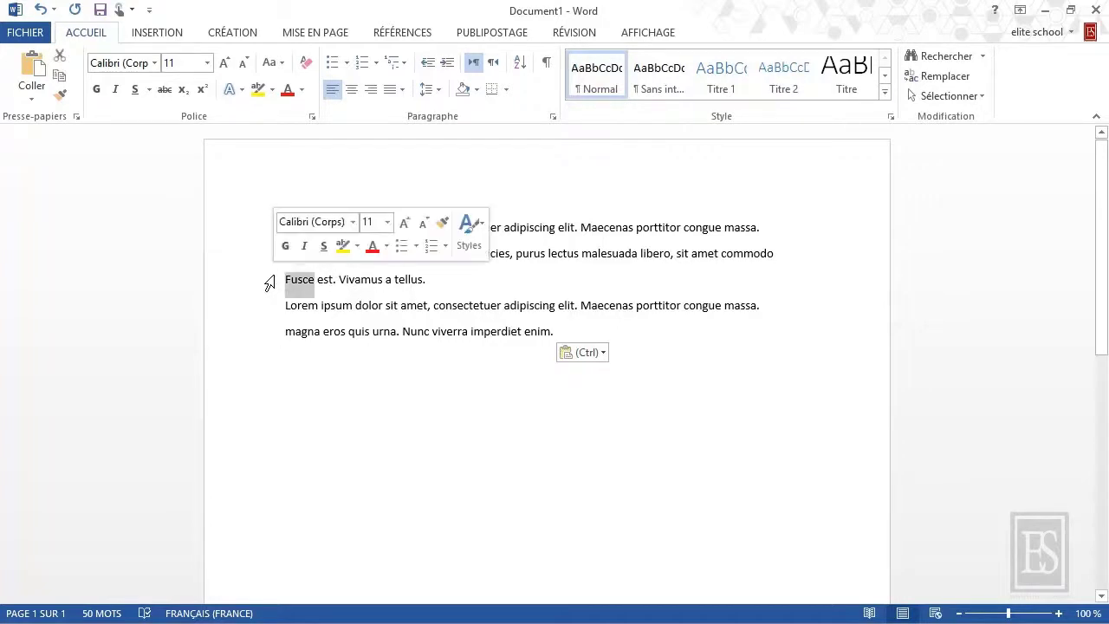
key("Delete")
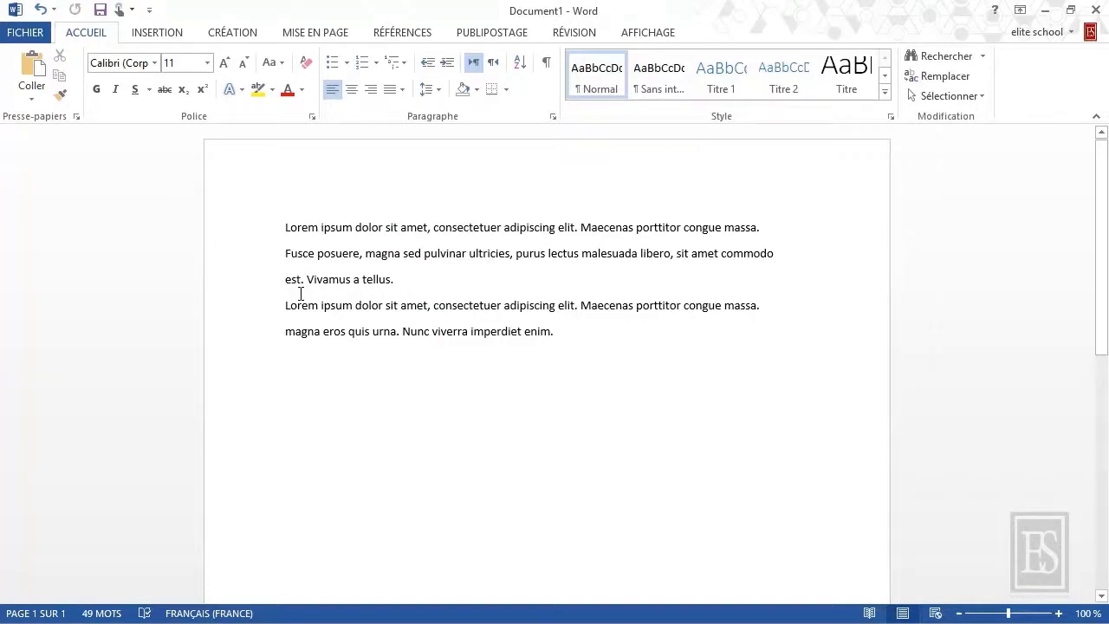
key("ctrl+z")
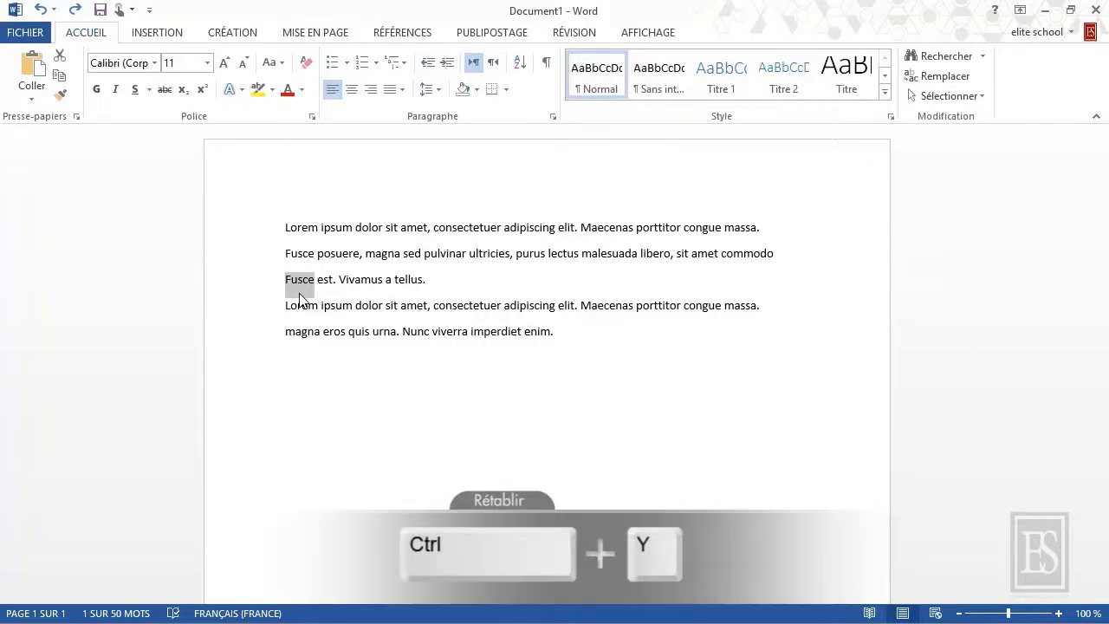
key("ctrl+y")
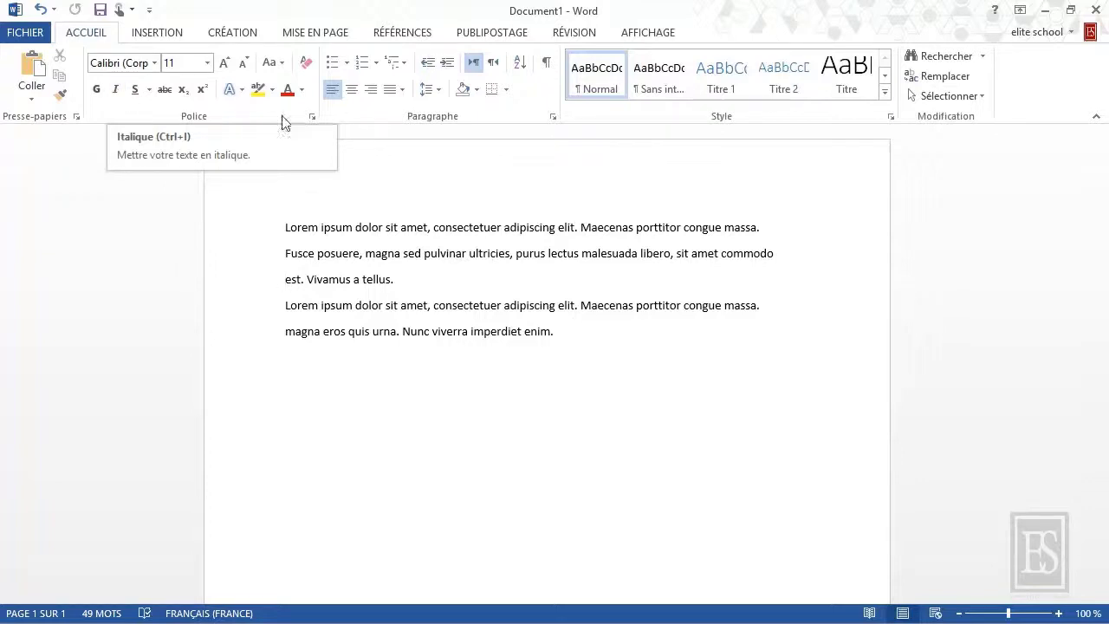
- Switch the ribbon to the RÉVISION tab to show proofing and statistics tools
left_click(572, 36)
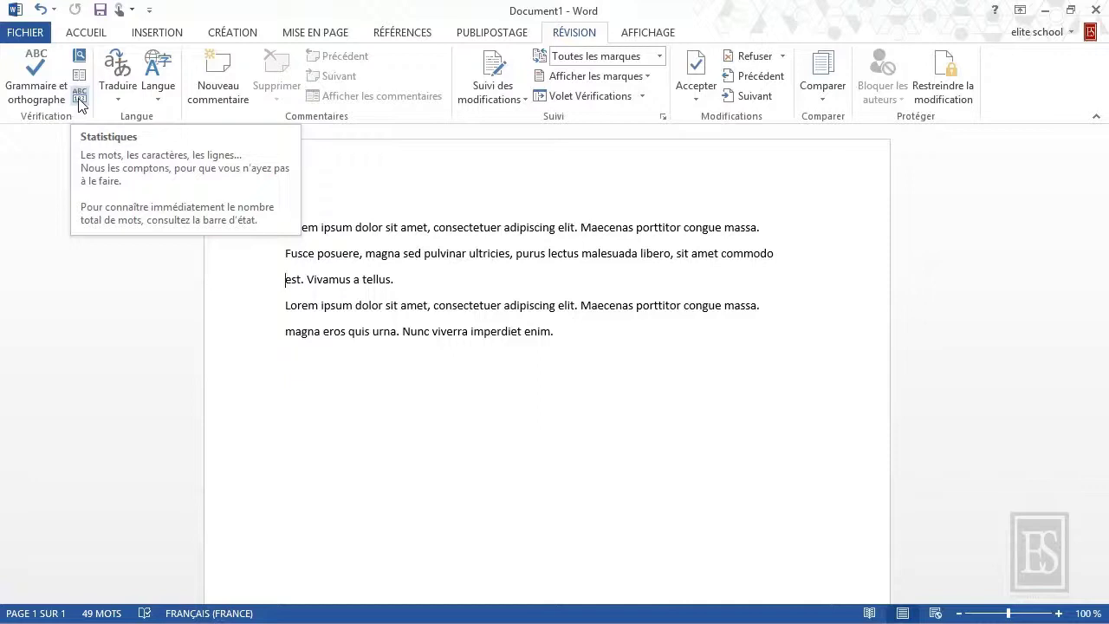
- Open the Personnaliser le clavier dialog via Options > Personnaliser le ruban > Raccourcis clavier
left_click(30, 35)
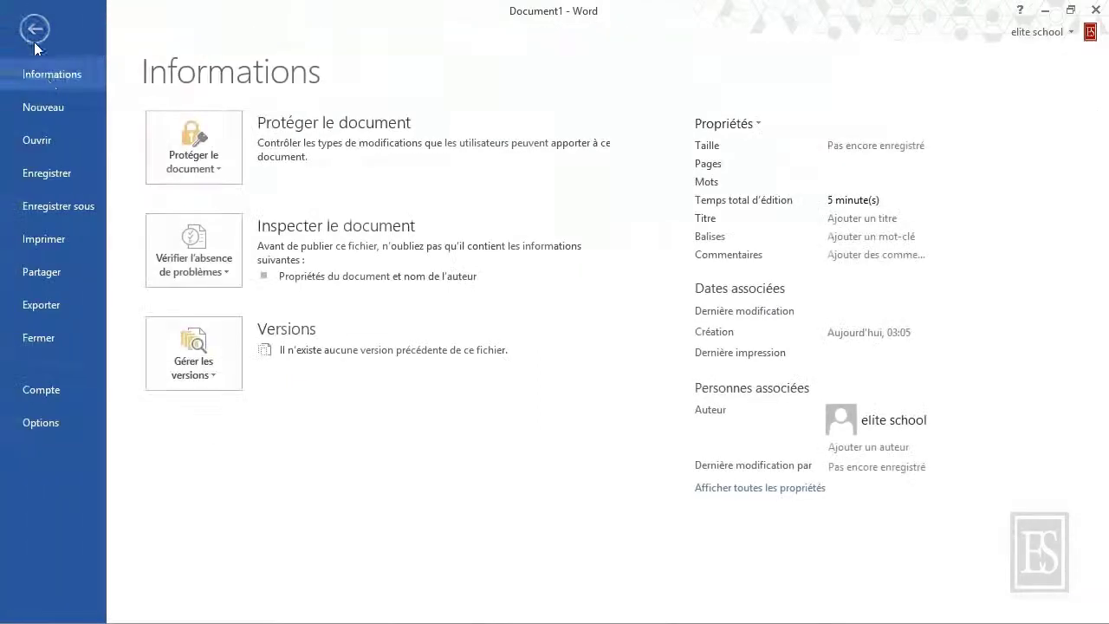
left_click(55, 426)
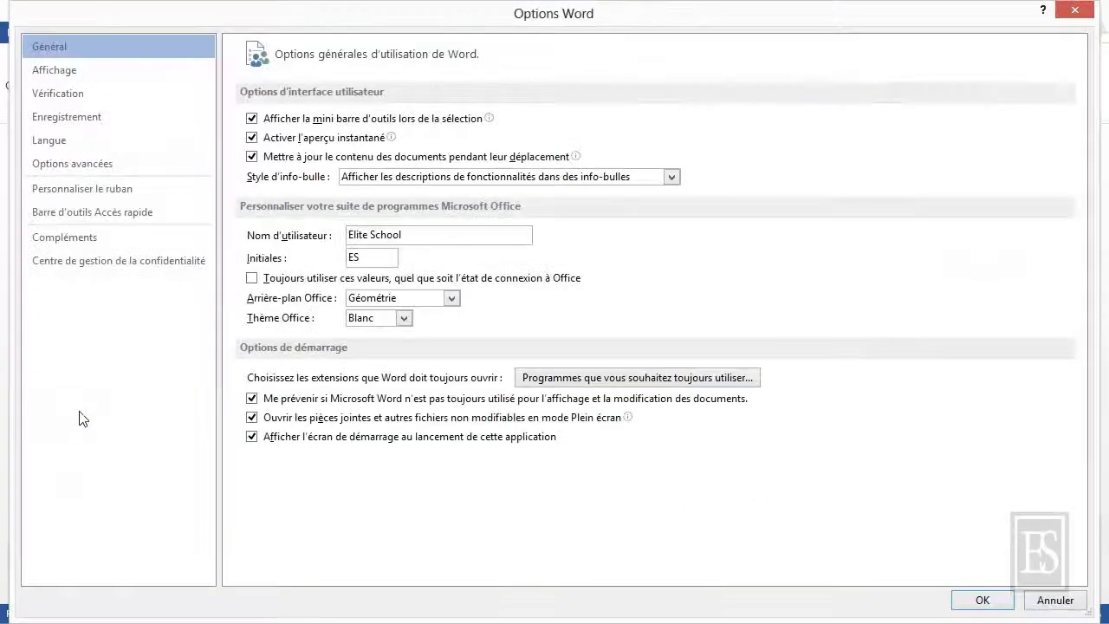
left_click(98, 192)
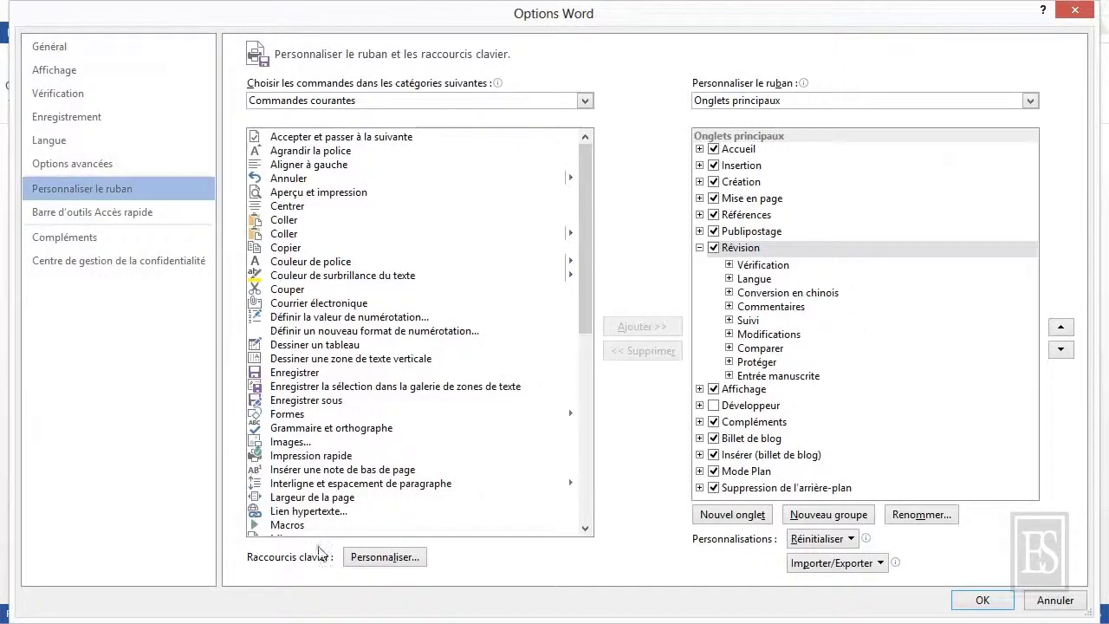
left_click(387, 559)
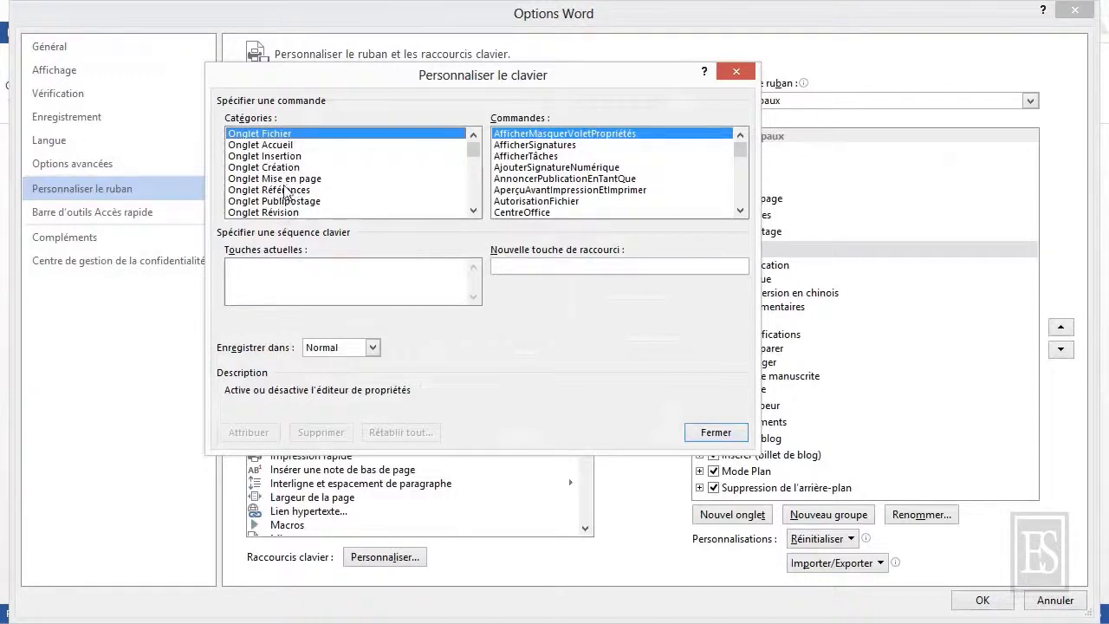
- Assign Ctrl+0 (numeric keypad) to OutilsStatistiques under Onglet Révision, then close Options
left_click(290, 213)
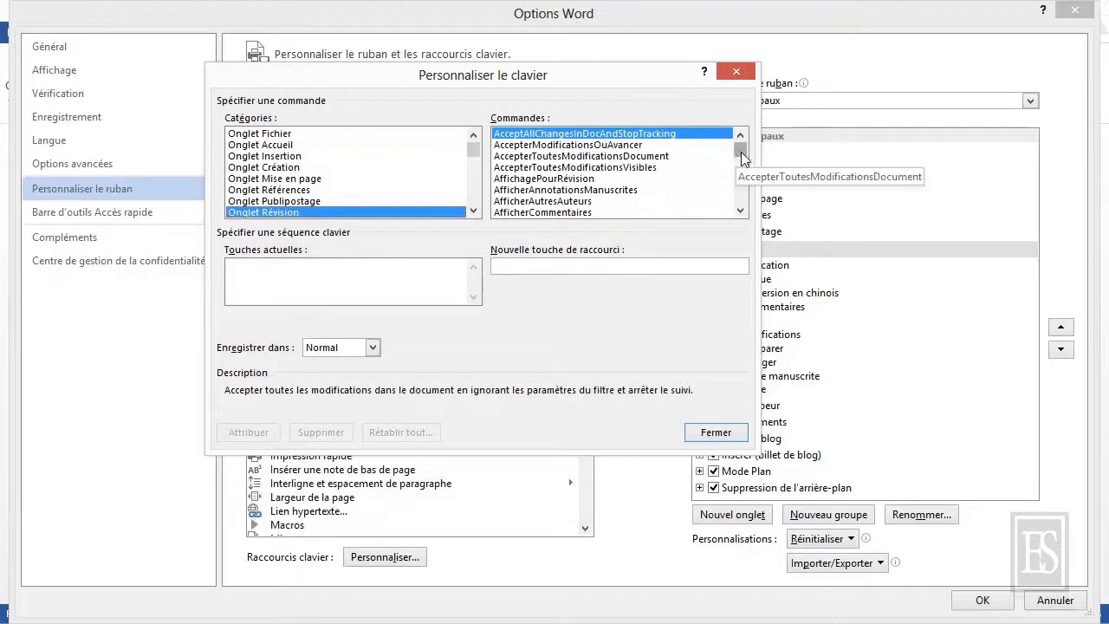
left_click_drag(742, 159, 742, 185)
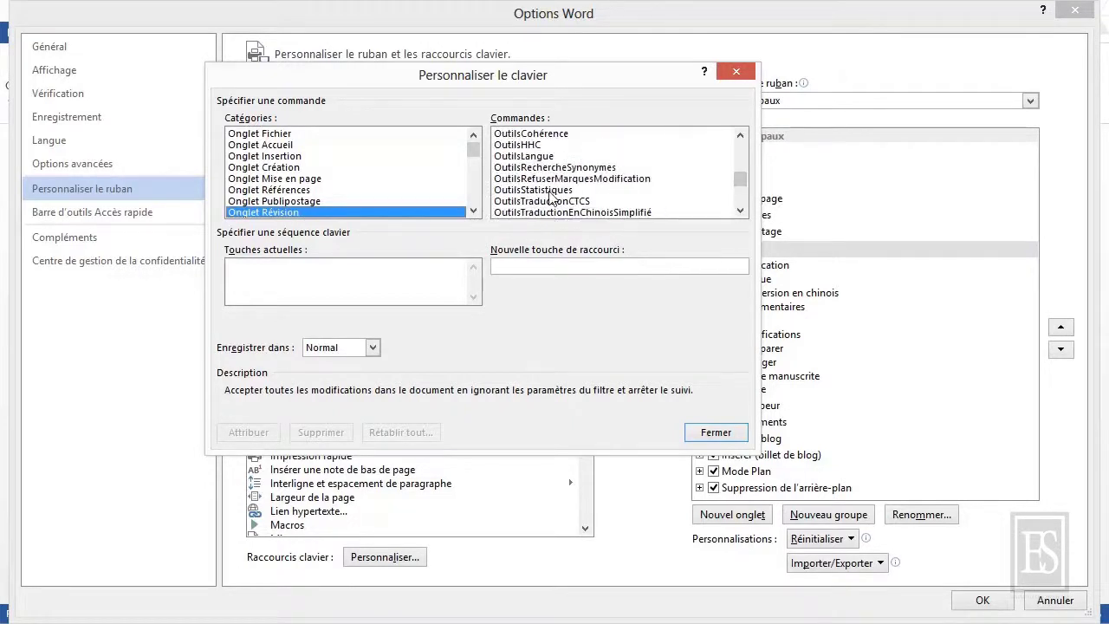
left_click(549, 193)
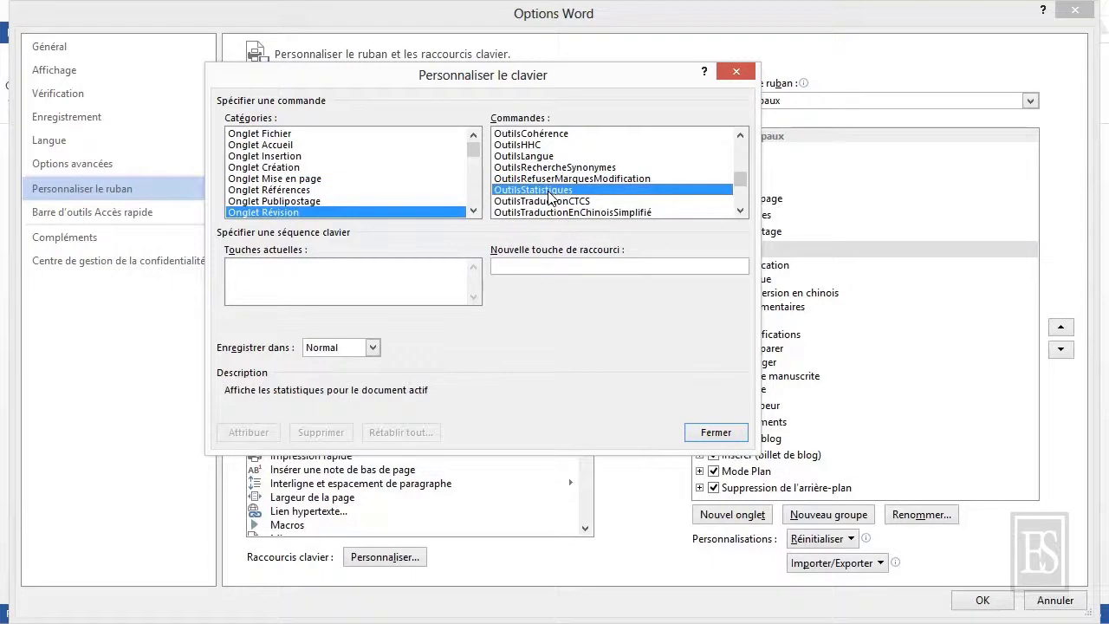
left_click(511, 267)
key("ctrl+KP_0")
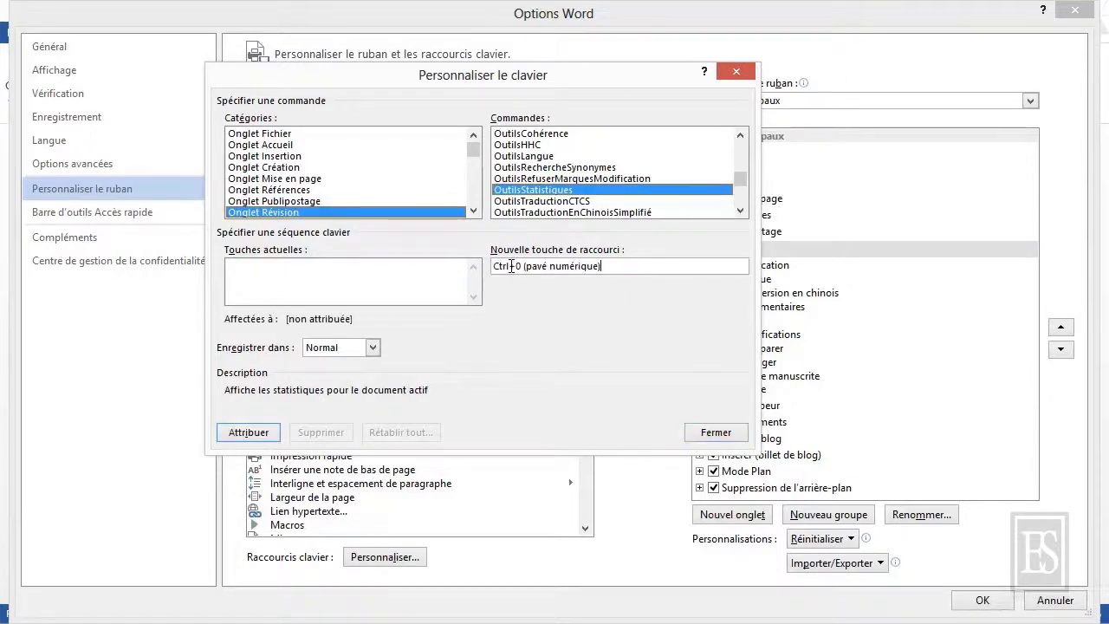
left_click(253, 432)
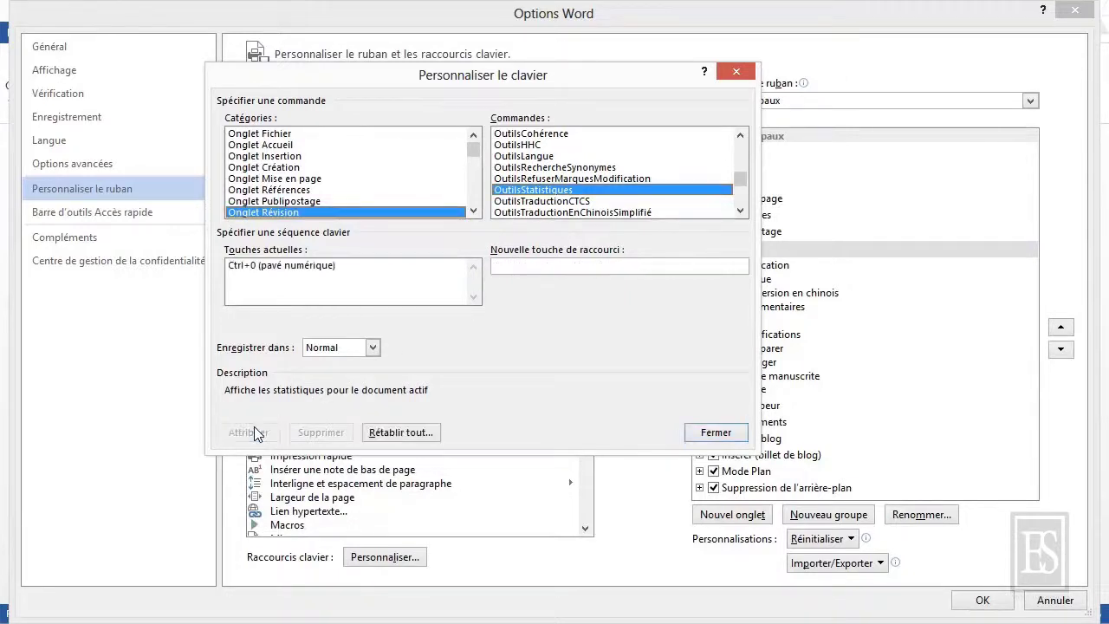
left_click(716, 433)
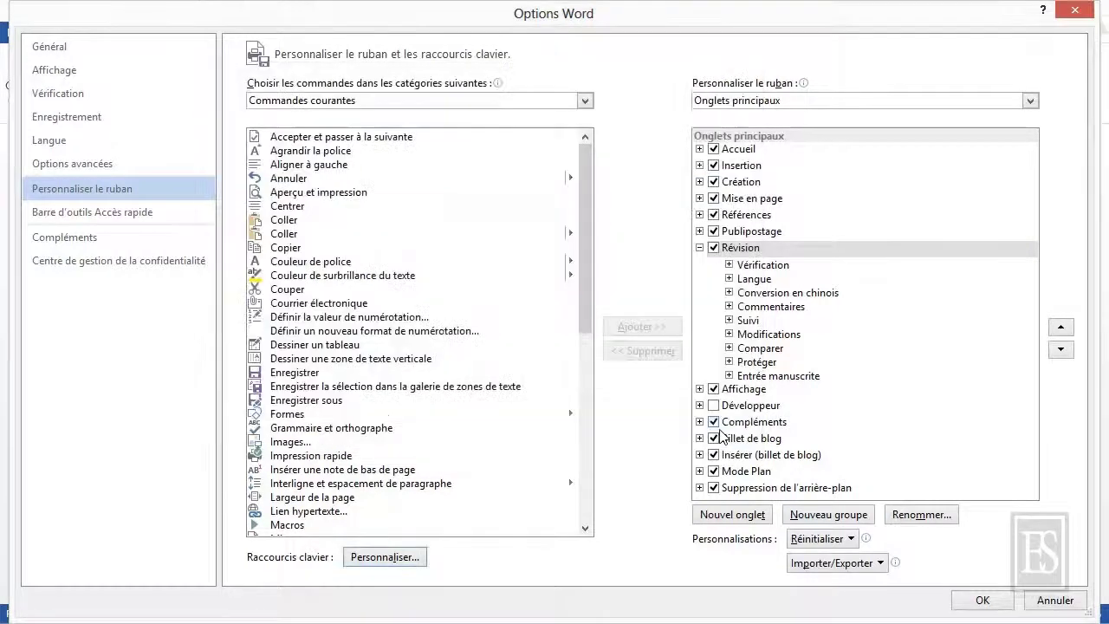
left_click(984, 600)
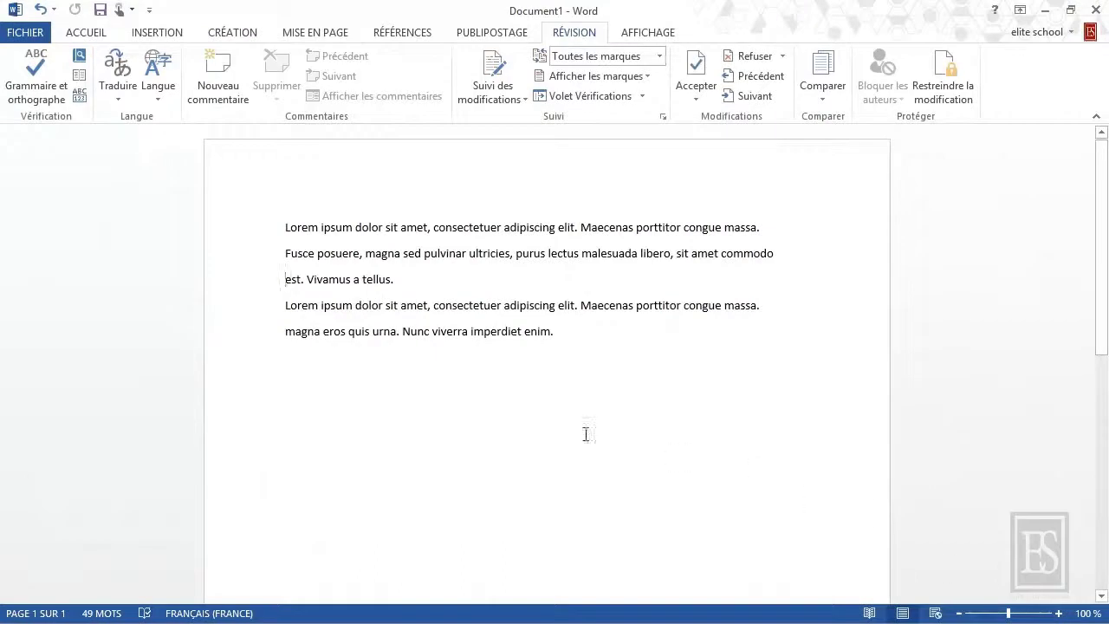